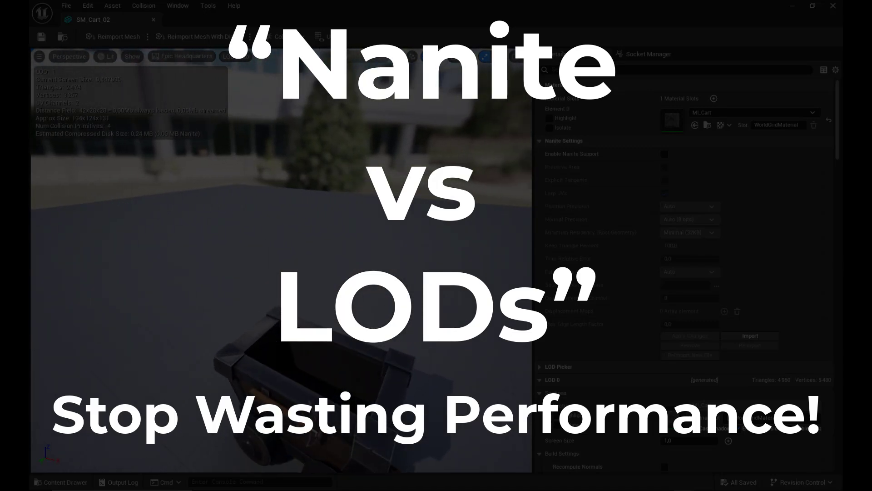
Step: Examine how SM_Cart_02 changes its level of detail as the camera moves away from it and back
right_drag(318, 254, 347, 262)
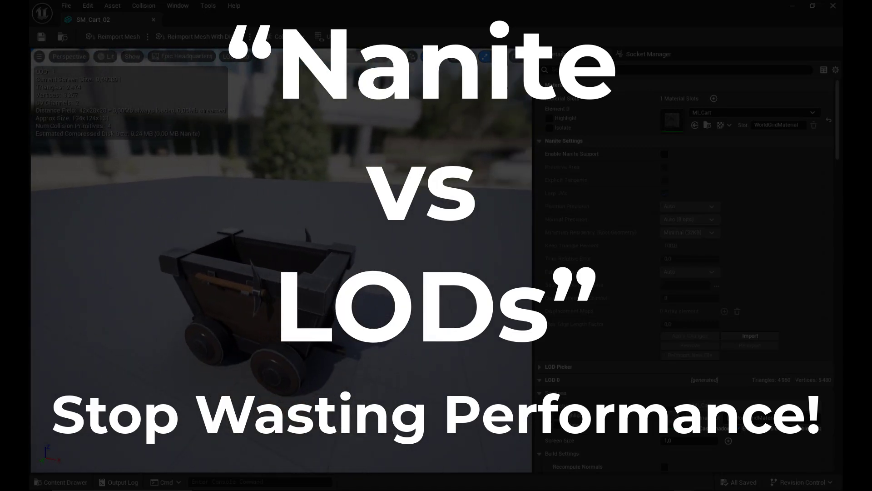
drag(347, 261, 322, 262)
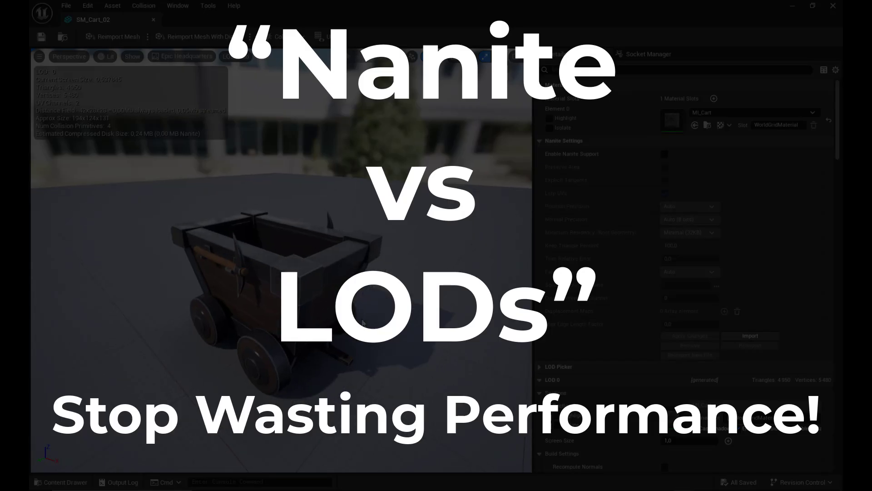
scroll(362, 322, down, 4)
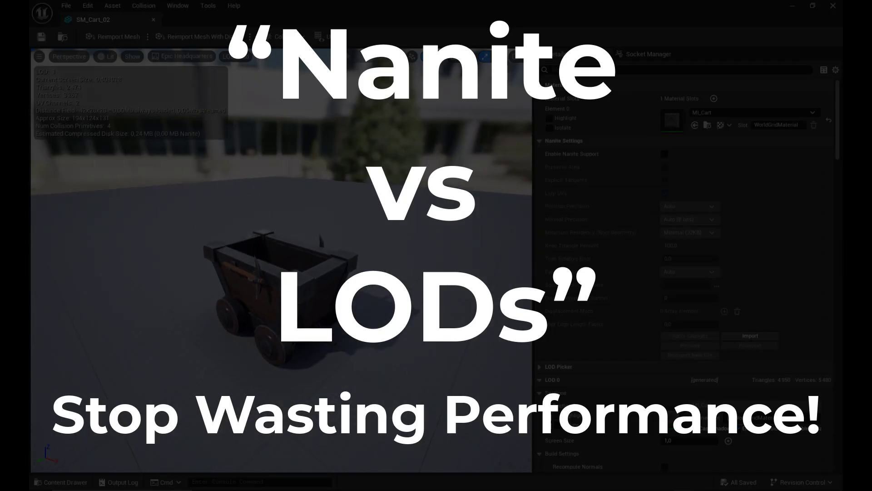
scroll(281, 261, down, 4)
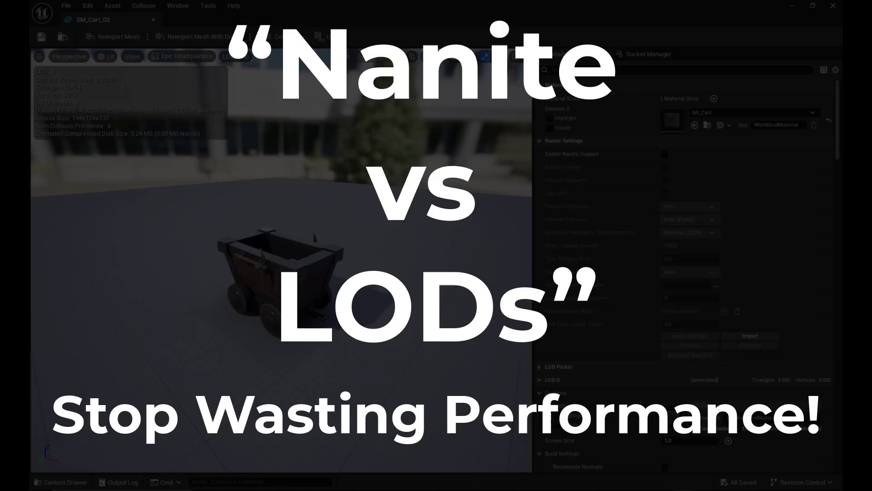
scroll(281, 254, down, 4)
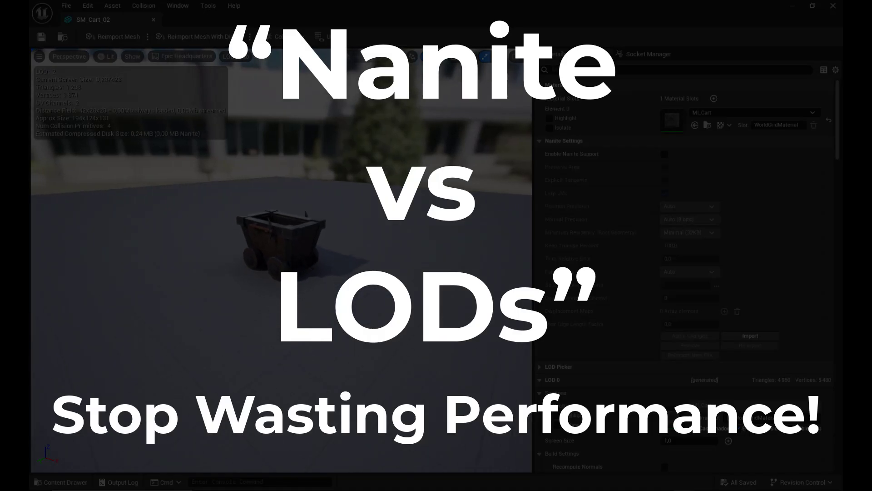
scroll(296, 231, down, 2)
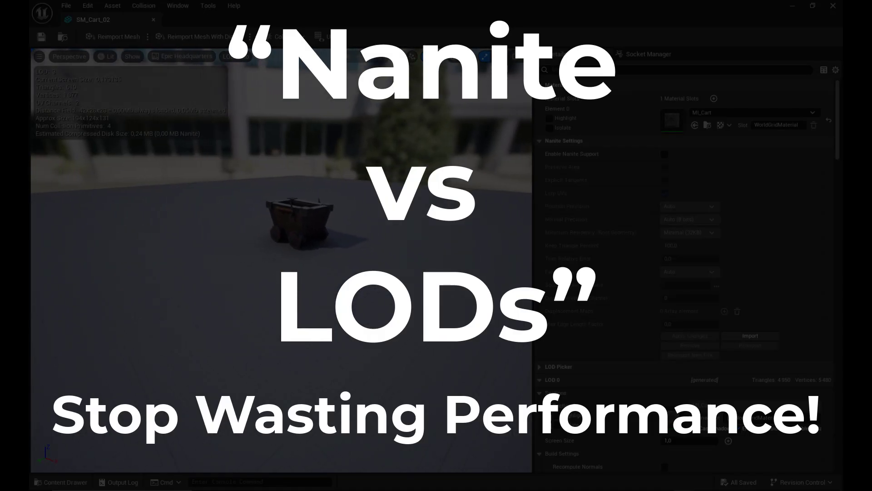
scroll(290, 214, down, 3)
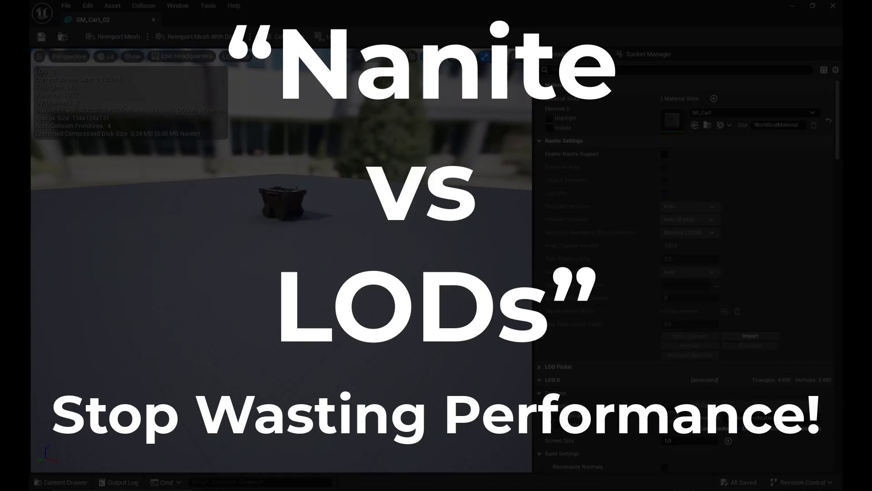
scroll(291, 200, down, 2)
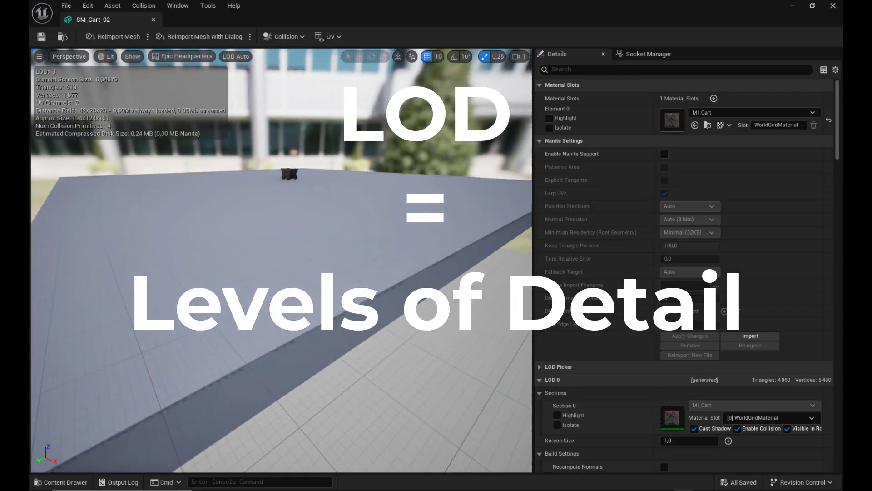
drag(281, 260, 268, 205)
right_drag(281, 260, 290, 291)
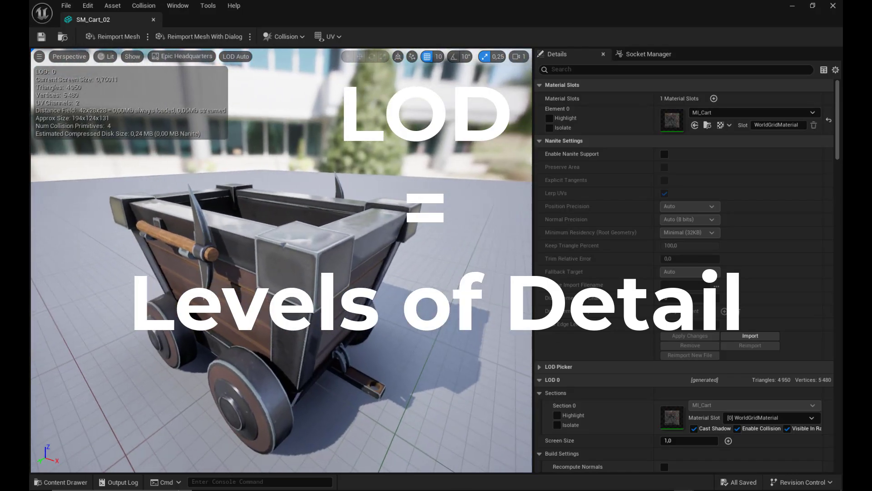
Step: Preview the cart mesh at LOD 0, LOD 1, LOD 2 and LOD 3, and return the preview to LOD Auto
click(248, 57)
click(245, 93)
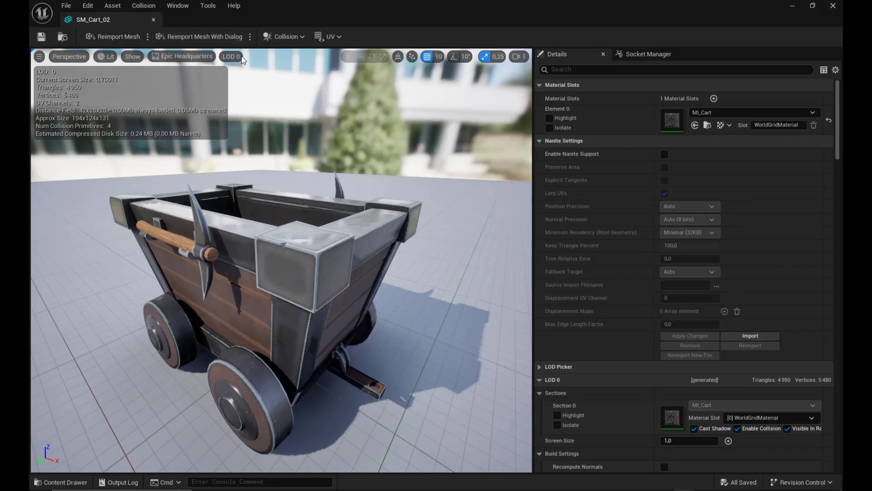
click(236, 56)
click(250, 105)
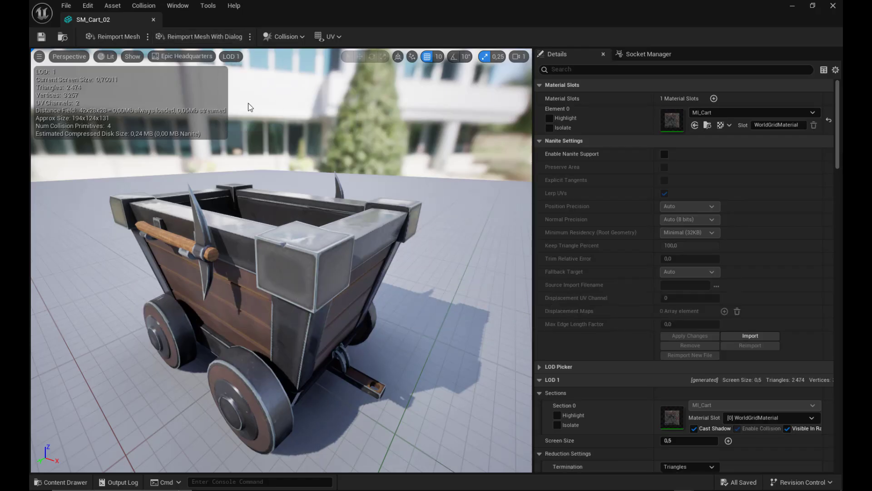
click(233, 56)
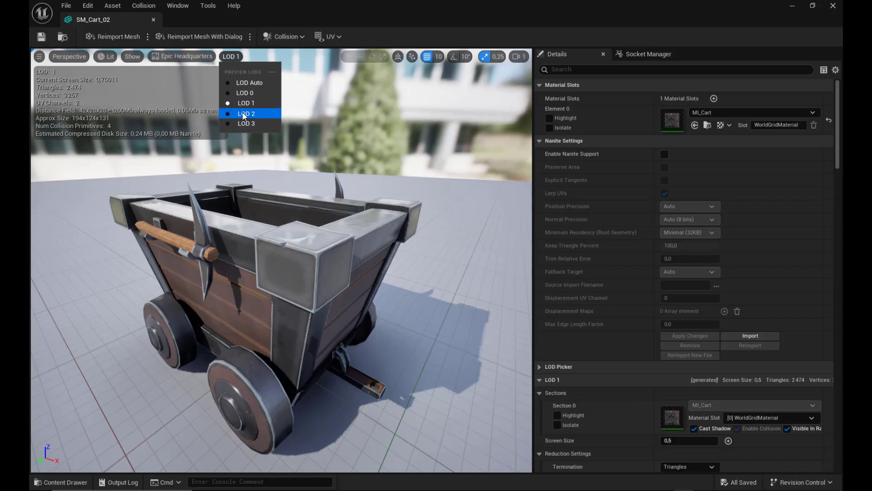
click(242, 113)
click(234, 57)
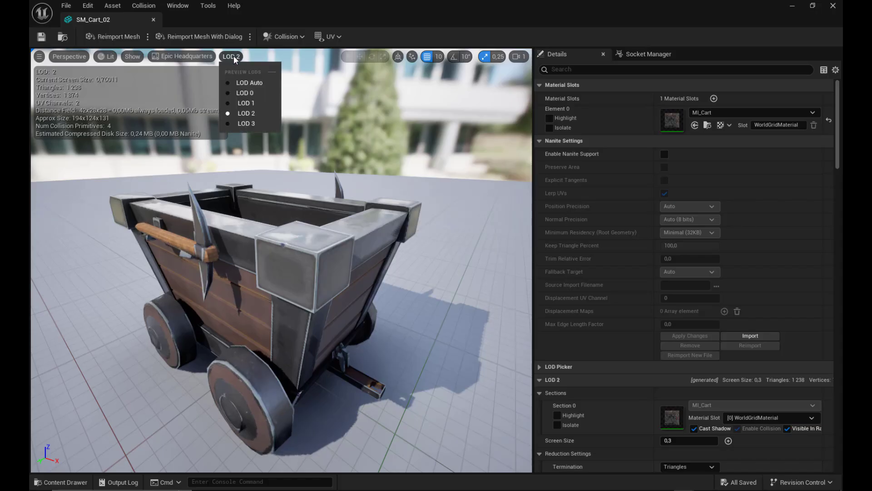
click(249, 123)
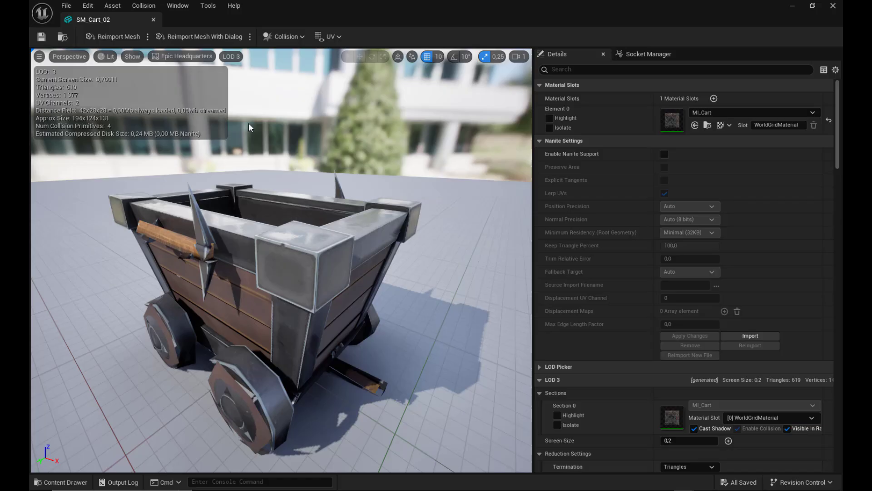
click(233, 56)
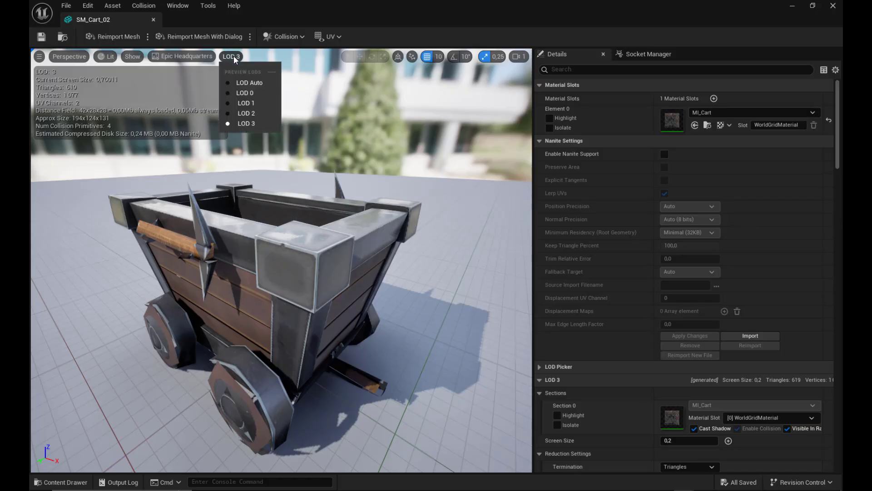
click(246, 83)
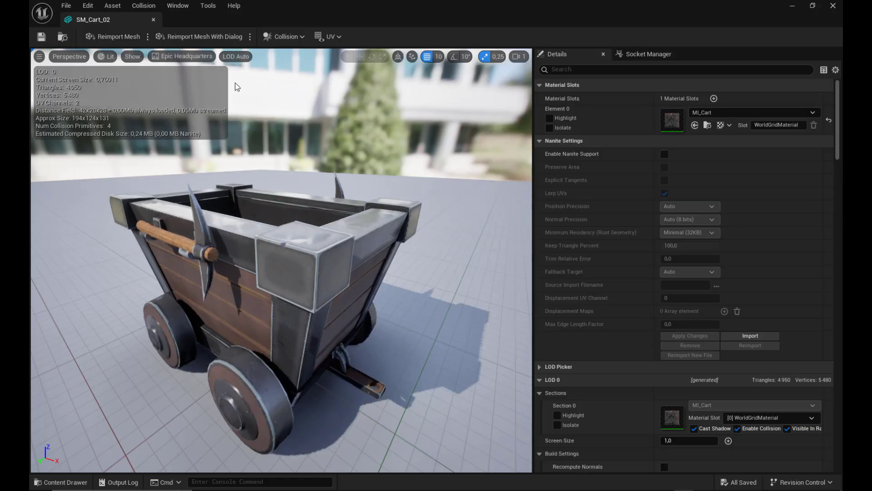
Step: Compare the cart preview once more at forced LOD 0 and a lower-detail LOD
click(241, 56)
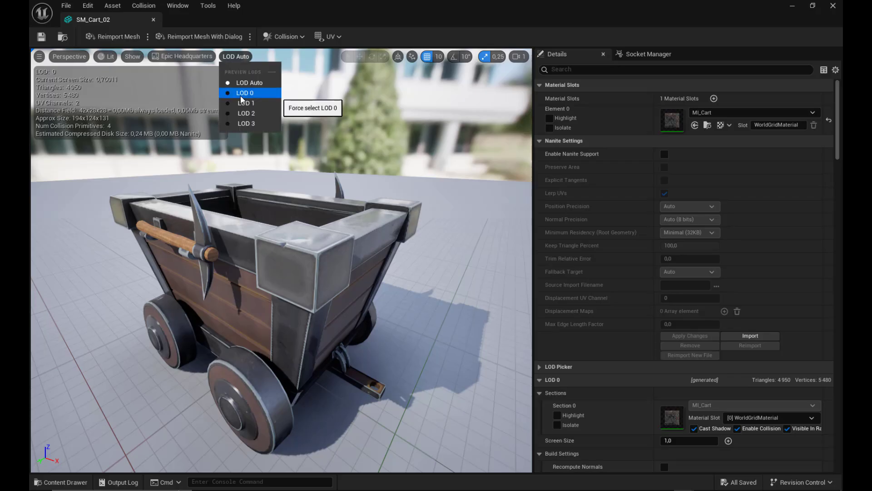
click(242, 95)
click(233, 56)
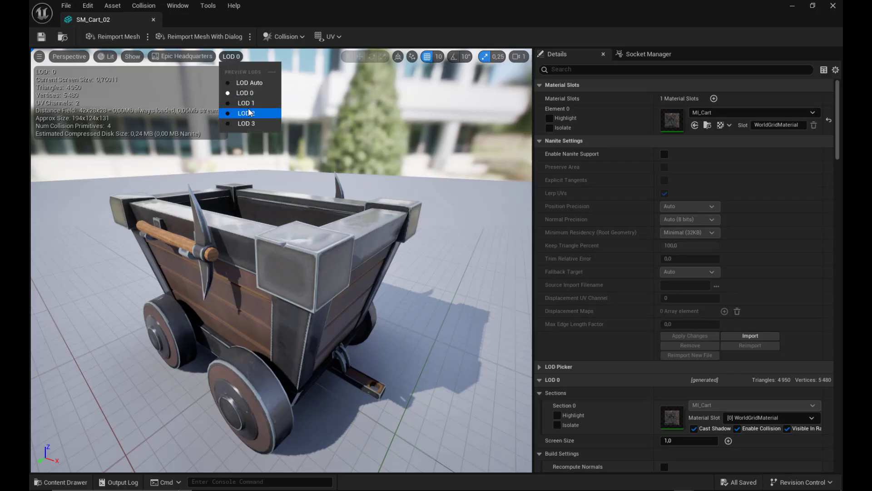
click(249, 108)
click(233, 56)
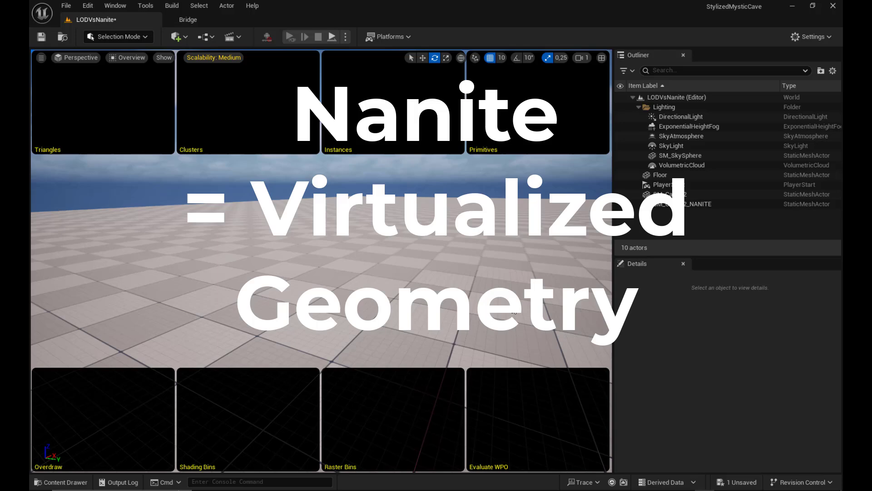
Step: Set the LODVsNanite level's viewport to the Nanite Visualization Overview mode
click(127, 57)
mouse_move(177, 270)
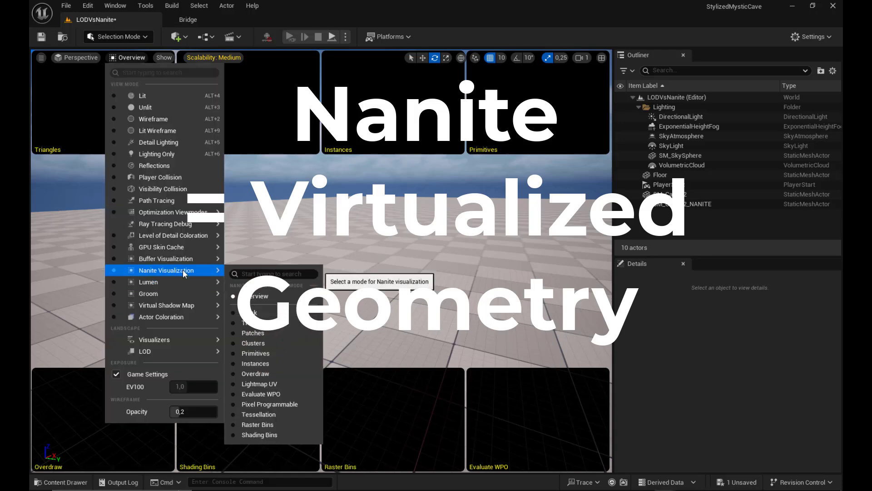
click(273, 296)
Step: Place the Japanese park stairs static mesh from the Stairs folder in the level and view it near and far
click(59, 483)
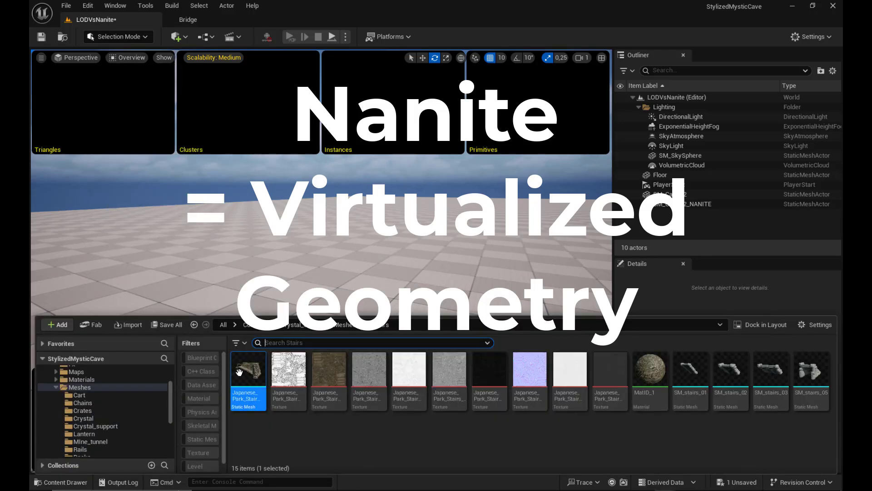
right_click(239, 371)
click(358, 442)
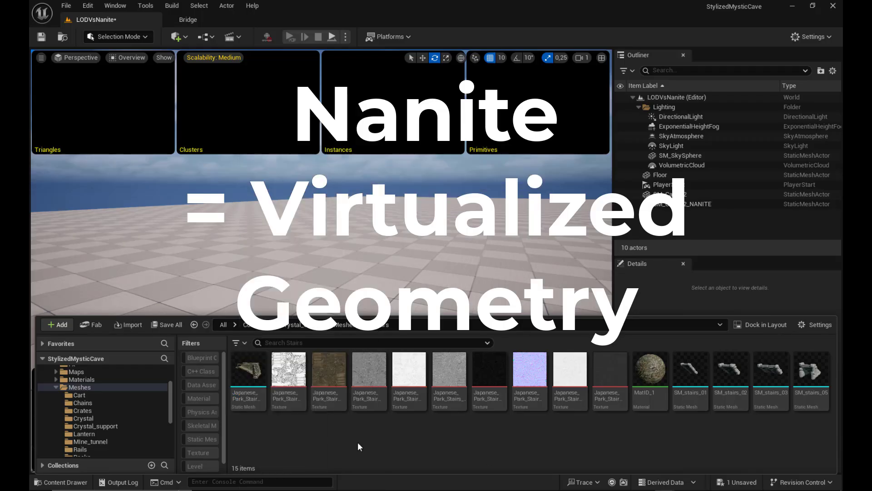
click(247, 373)
drag(247, 373, 351, 274)
drag(345, 243, 272, 250)
right_drag(291, 264, 291, 234)
key(w)
key(s)
key(w)
key(s)
right_drag(350, 273, 351, 273)
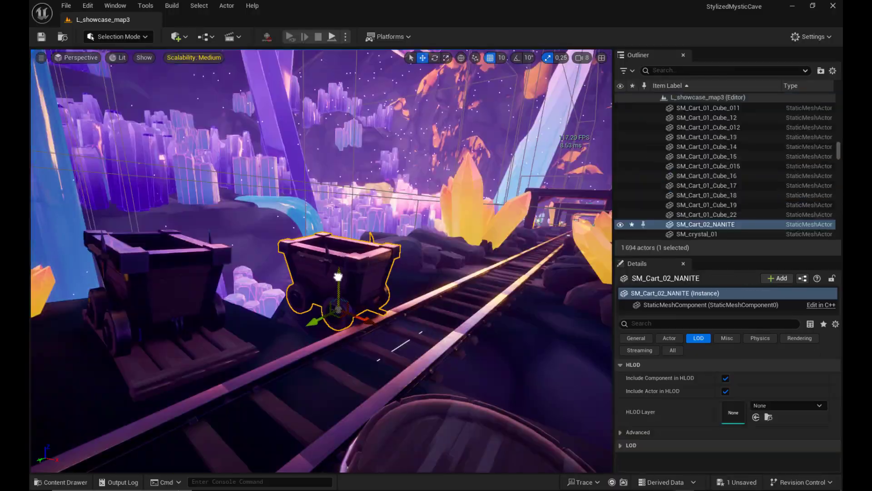
Step: Move SM_Cart_02_NANITE across the rails to the platform with the barrels in L_showcase_map3
key(s)
right_drag(362, 317, 254, 317)
key(w)
key(s)
key(w)
right_drag(395, 357, 318, 357)
drag(396, 357, 263, 273)
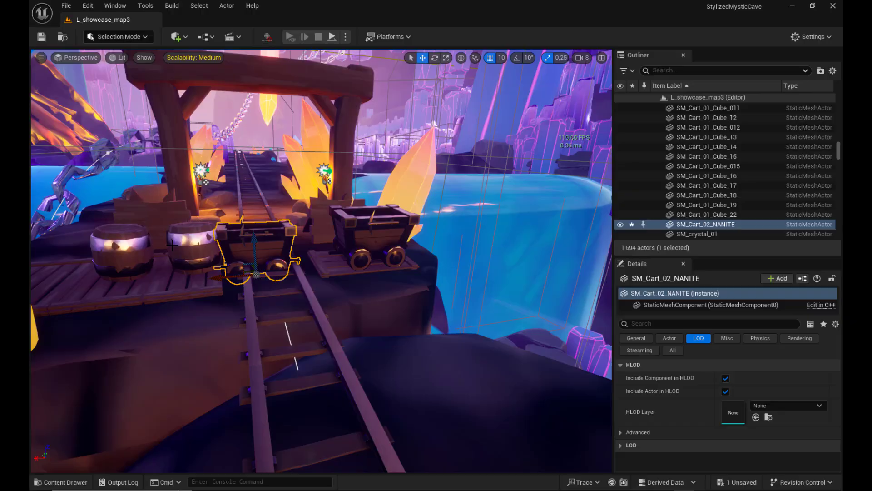
Step: Reposition the two barrels beside the cart on the platform and reselect SM_Cart_02_NANITE
right_drag(263, 273, 227, 273)
key(w)
click(184, 295)
right_drag(184, 290, 209, 313)
click(209, 313)
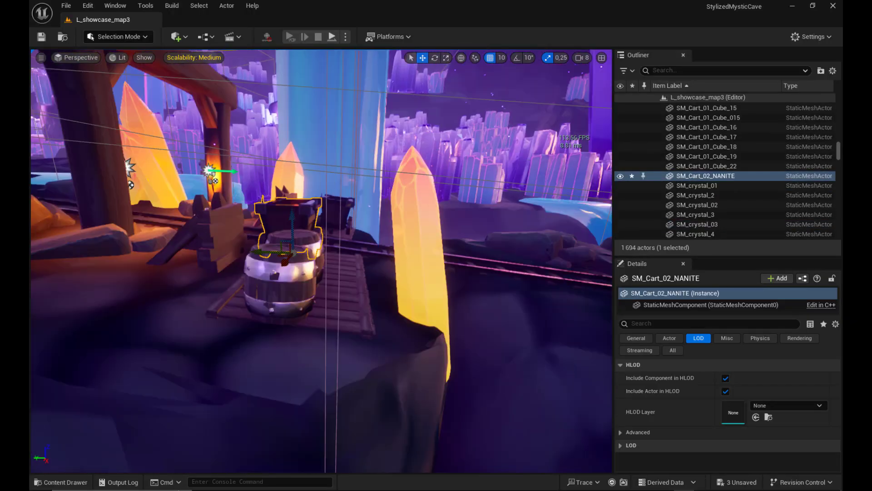
Step: Browse to the placed cart's static mesh asset, SM_Cart_02_NANITE, and enable Nanite for it
right_drag(321, 260, 212, 249)
key(w)
key(ctrl+b)
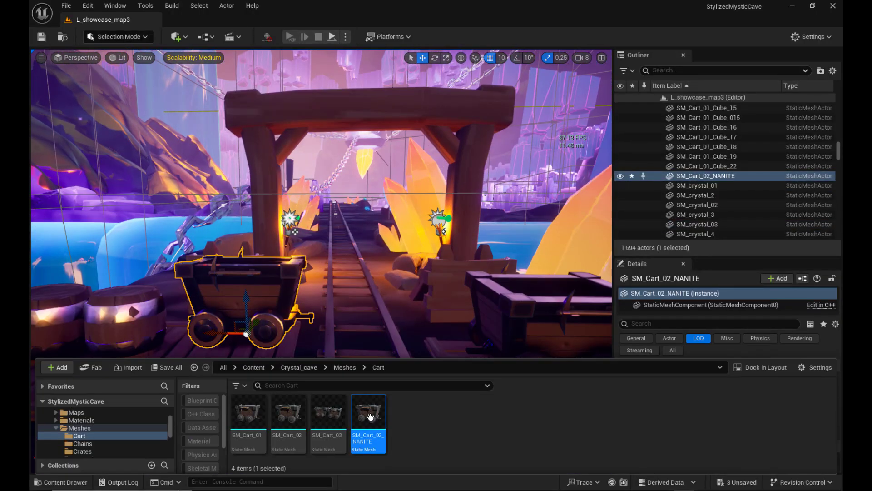
right_click(372, 415)
mouse_move(442, 96)
click(522, 102)
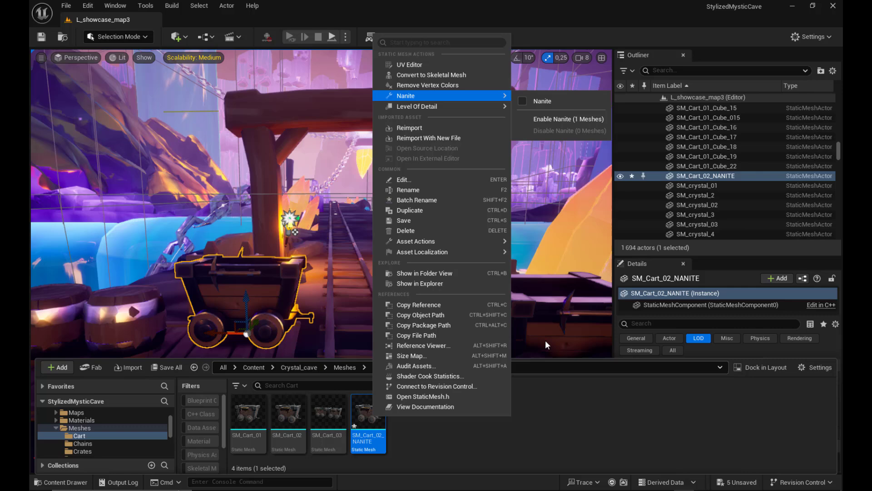
click(554, 119)
right_click(373, 410)
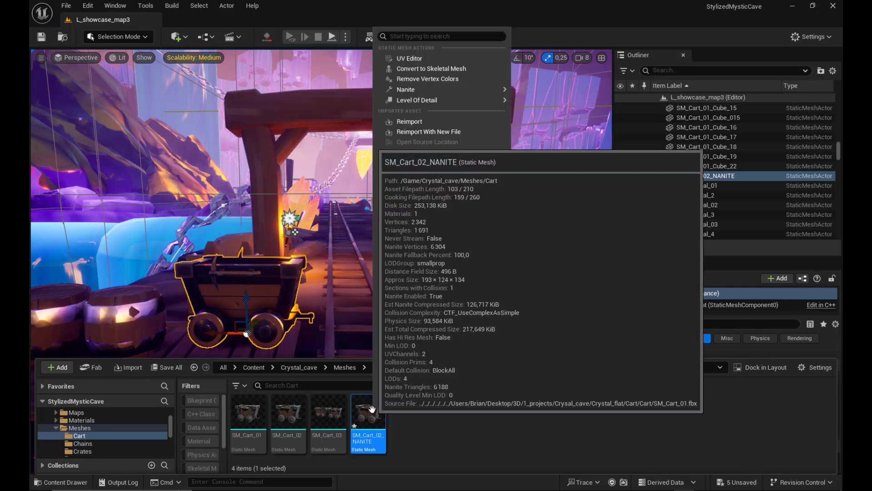
mouse_move(491, 89)
click(579, 94)
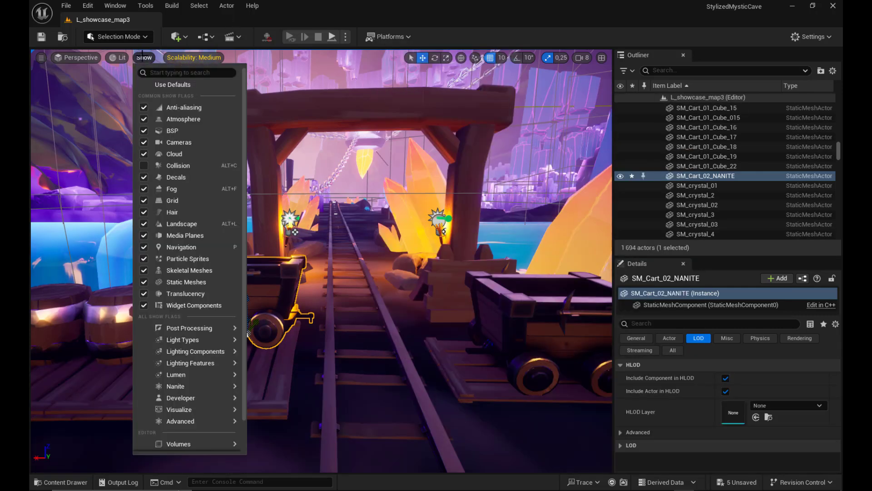
Step: Switch the showcase map's viewport from Lit to the Nanite Visualization Overview mode
click(116, 58)
mouse_move(176, 276)
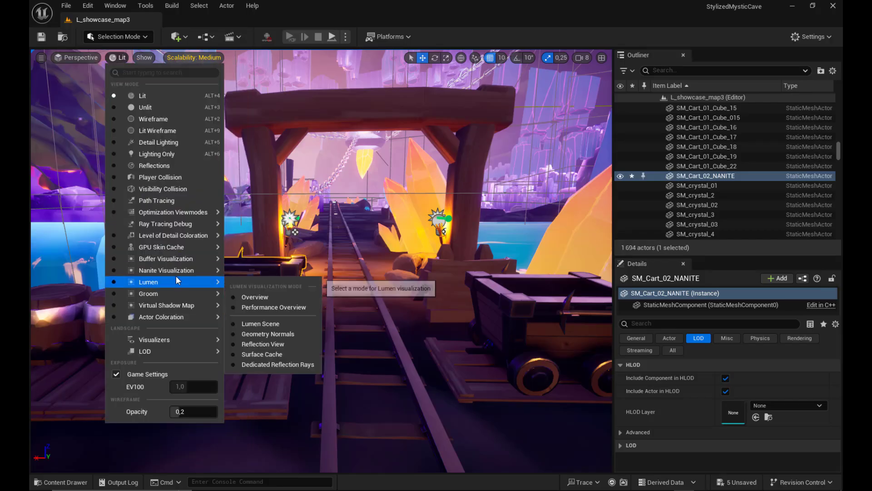
click(258, 298)
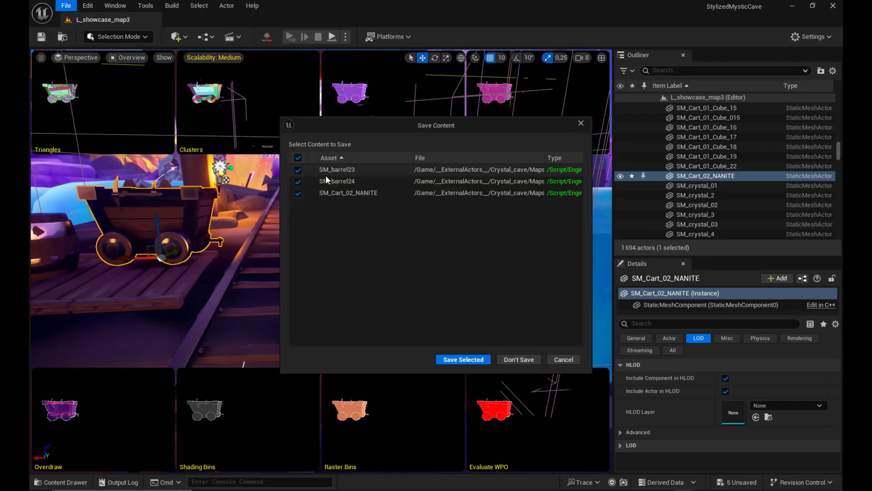
Step: Leave the showcase map for a new level and place the SM_Cart_02_NANITE mesh on its floor
click(298, 170)
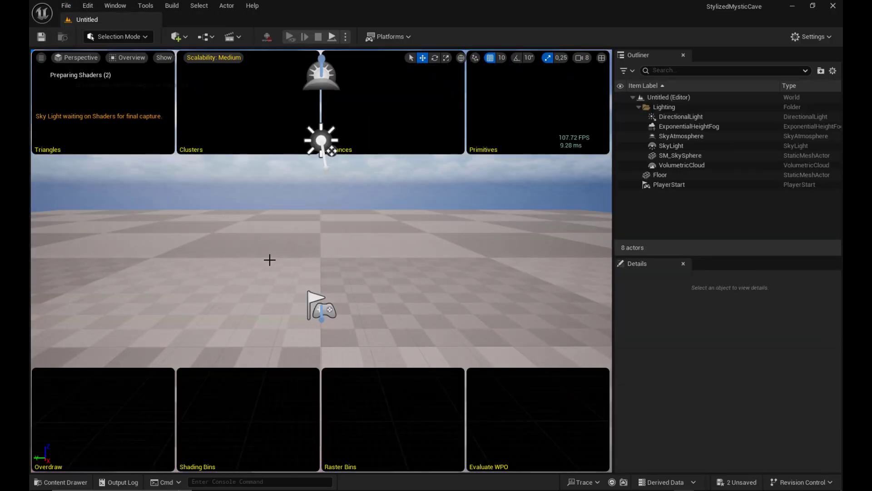
drag(270, 259, 270, 314)
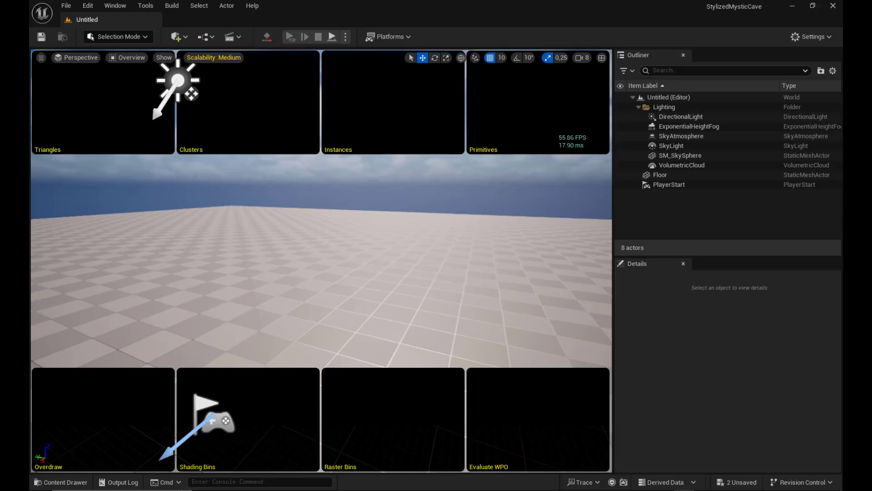
click(68, 482)
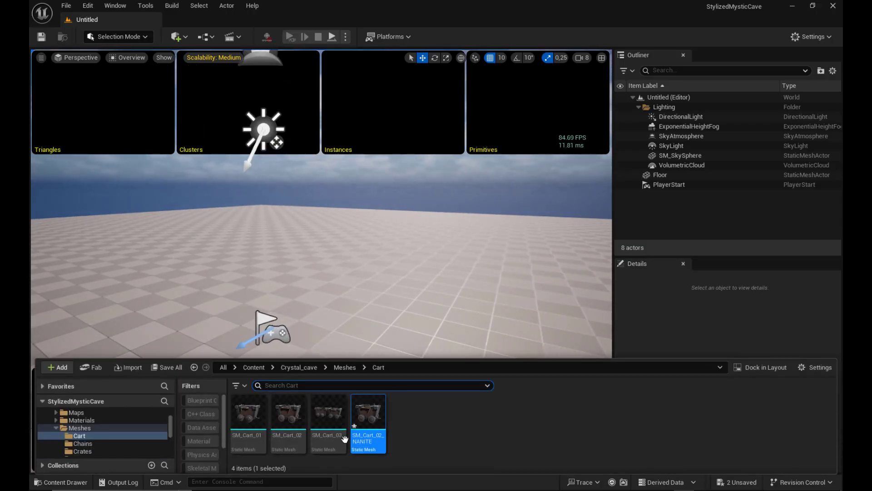
drag(364, 415, 331, 285)
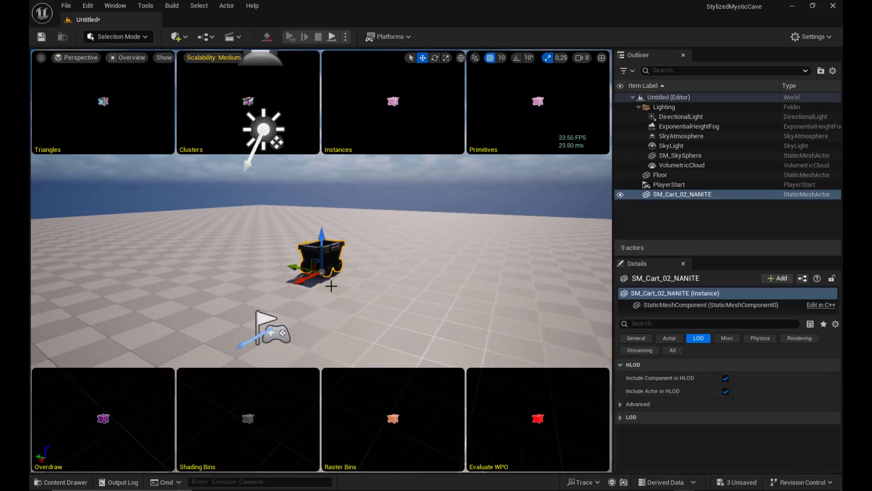
Step: Add the regular SM_Cart_02 mesh from the Cart folder to the level alongside SM_Cart_02_NANITE
click(64, 481)
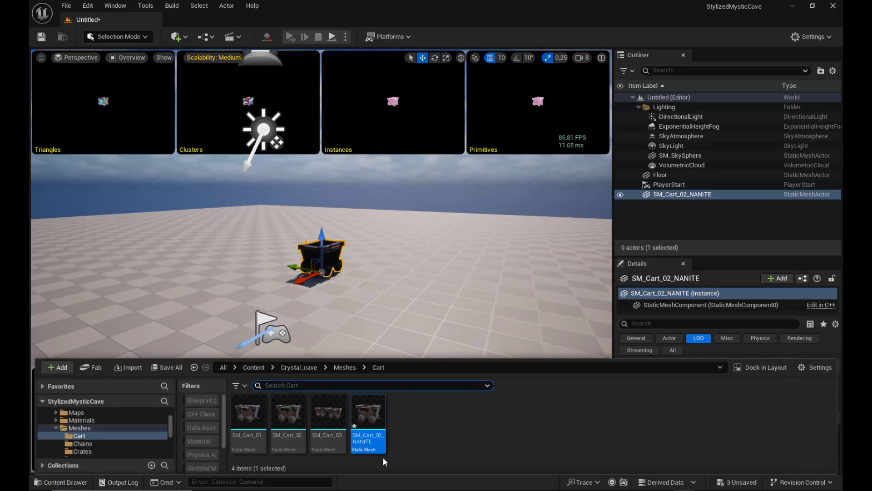
click(289, 437)
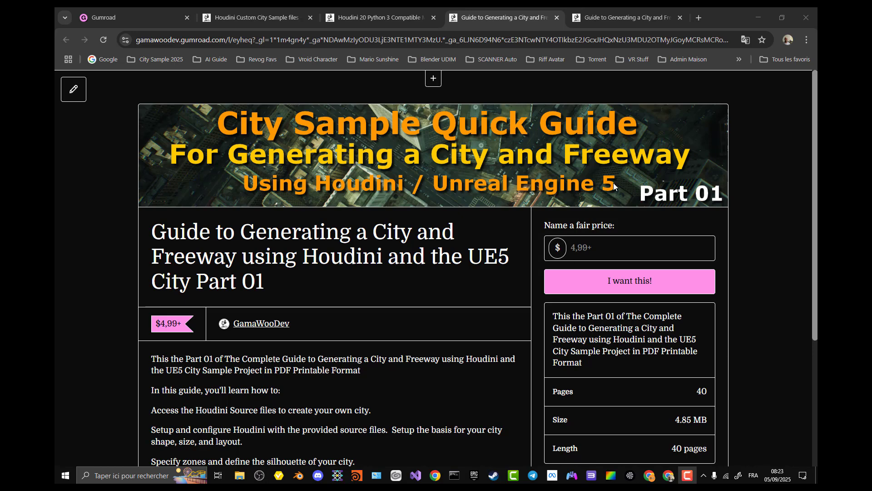
Step: Switch to the browser and look through the Gumroad pages for the City Sample guides and the Houdini 20 Python 3 Matrix Demo project
click(622, 15)
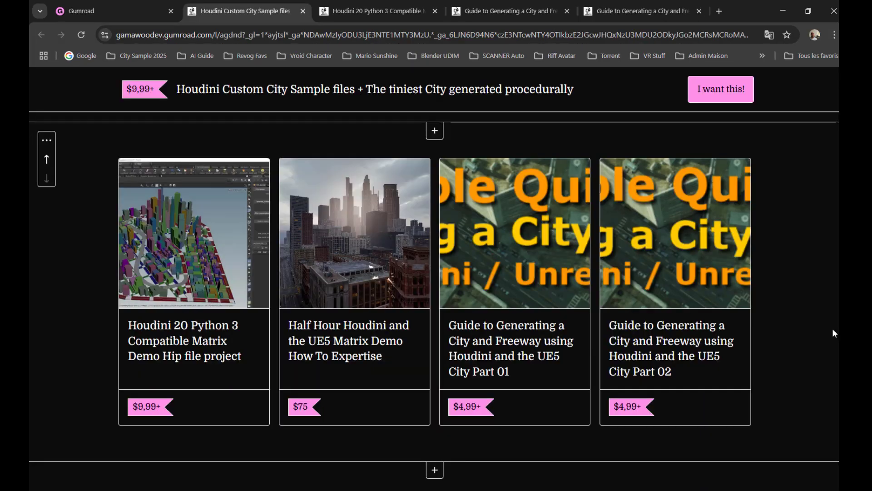
scroll(831, 326, up, 1)
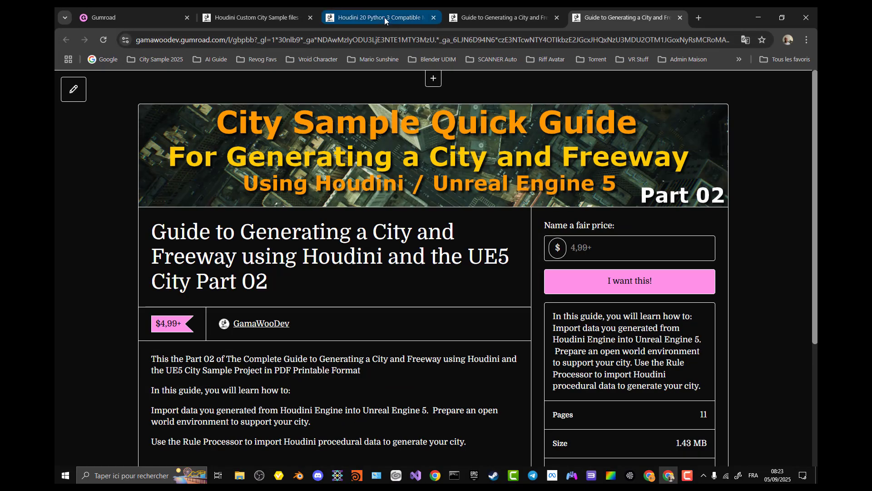
scroll(681, 298, down, 1)
scroll(680, 297, down, 3)
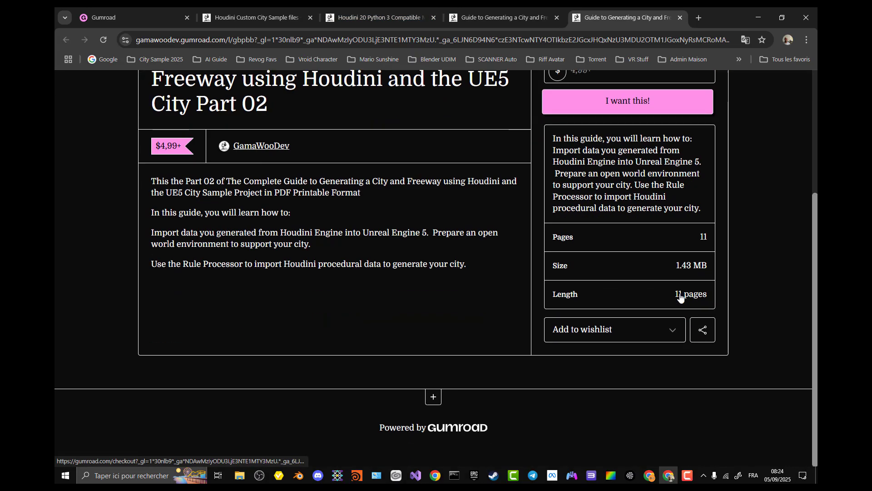
scroll(650, 280, up, 2)
click(370, 17)
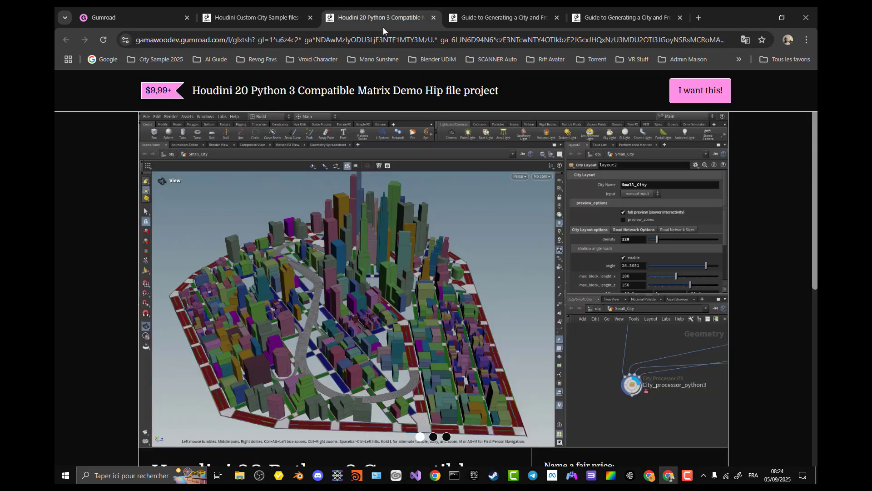
scroll(780, 284, down, 6)
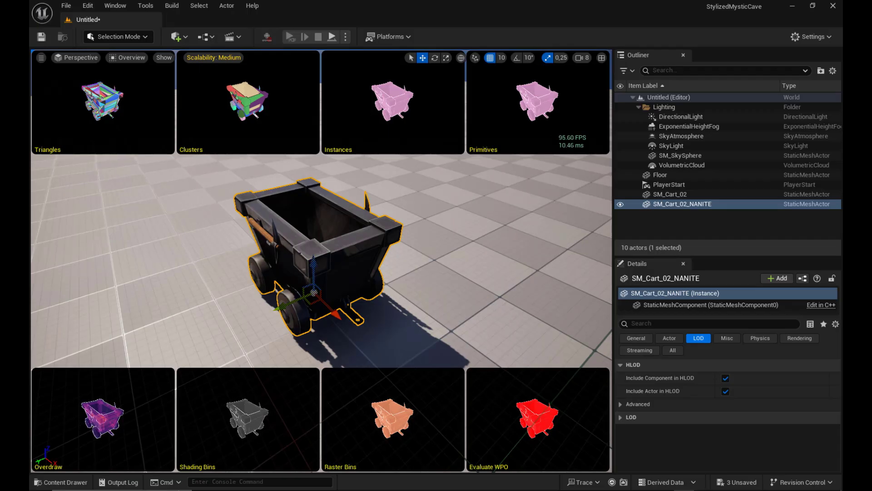
Step: Lower the viewport camera speed to 1 for close-up movement around the Nanite cart
mouse_move(259, 231)
right_down()
mouse_move(277, 228)
mouse_move(259, 231)
mouse_move(273, 234)
mouse_move(268, 223)
mouse_move(273, 240)
right_up()
click(587, 57)
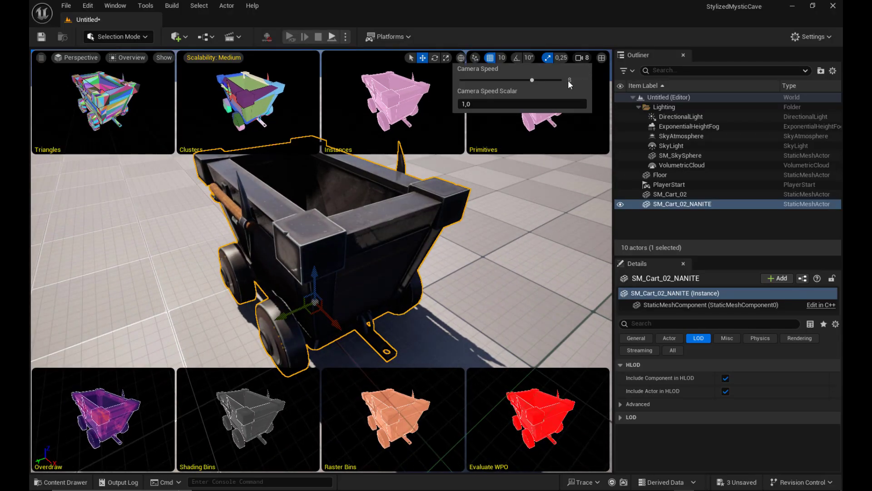
click(494, 79)
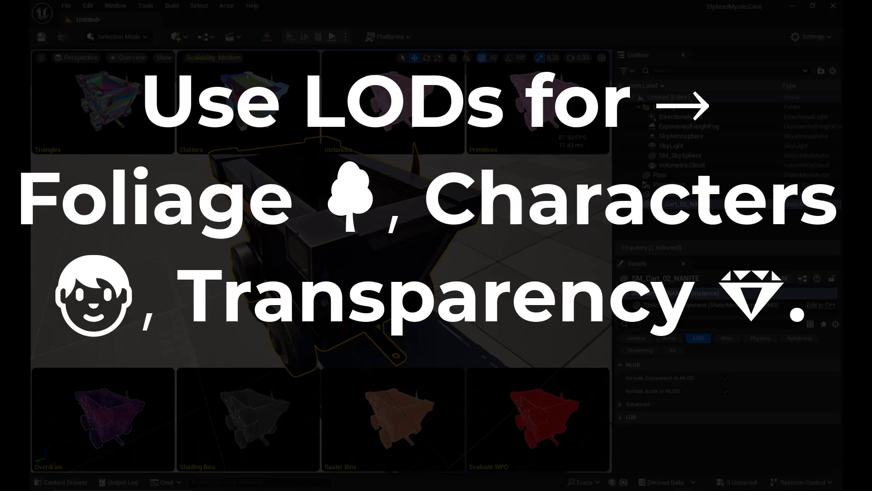
click(583, 58)
Step: Examine SM_Cart_02 and SM_Cart_02_NANITE from several angles and distances in the Nanite Overview mode
right_drag(457, 243, 421, 219)
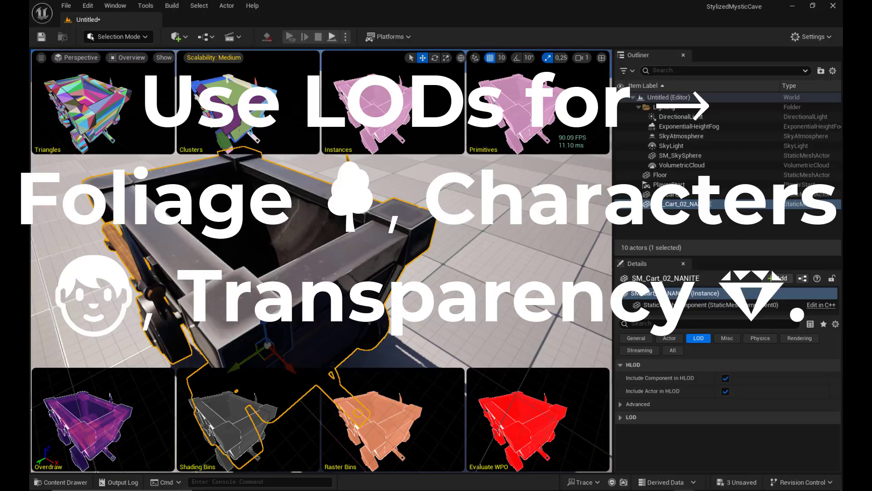
right_drag(437, 265, 509, 218)
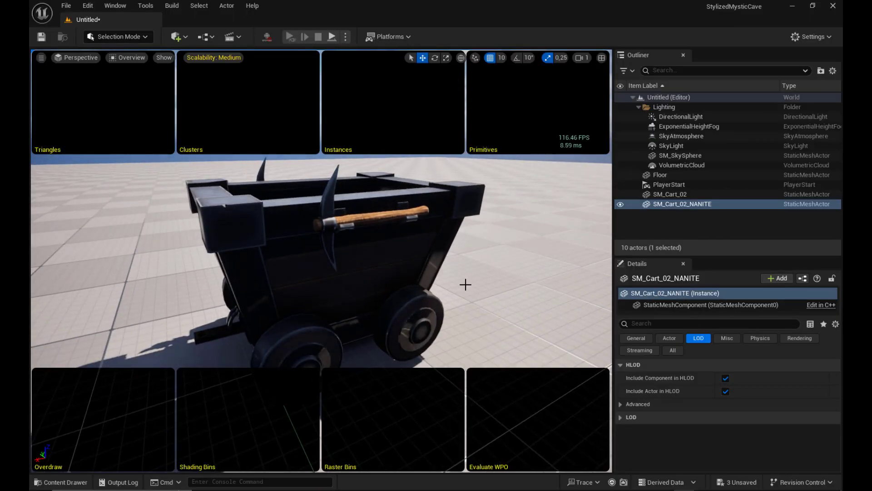
drag(466, 284, 465, 248)
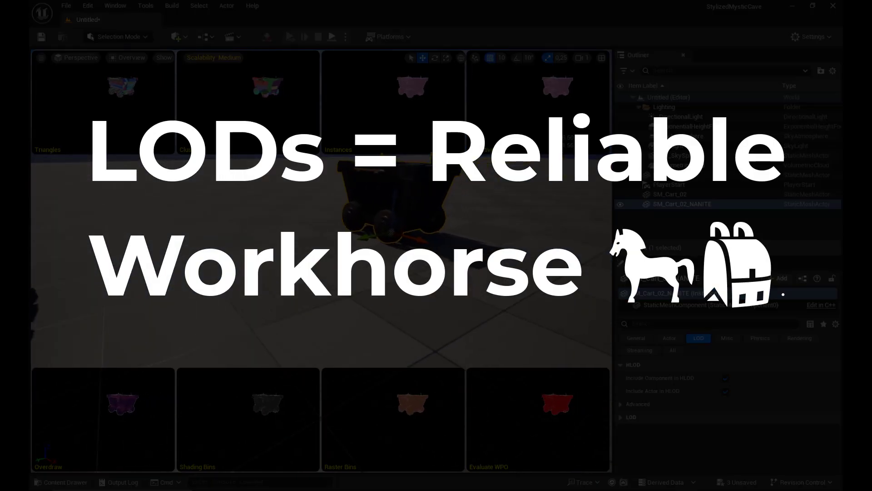
drag(320, 282, 337, 236)
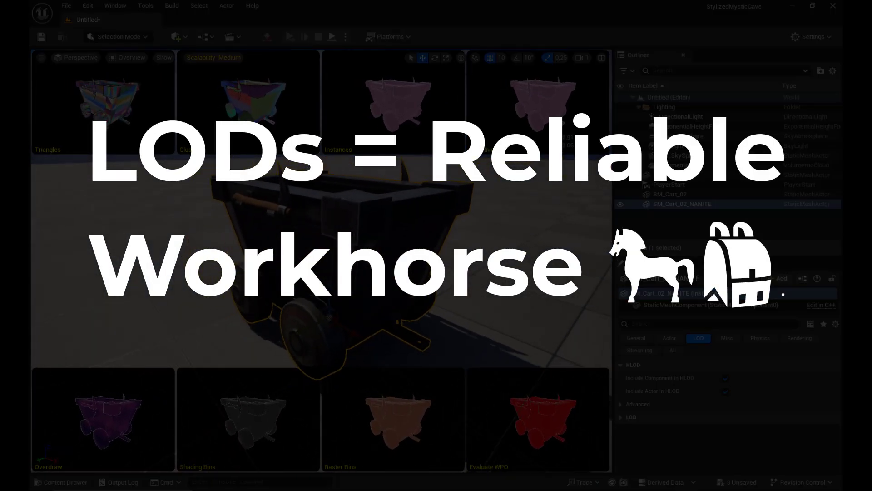